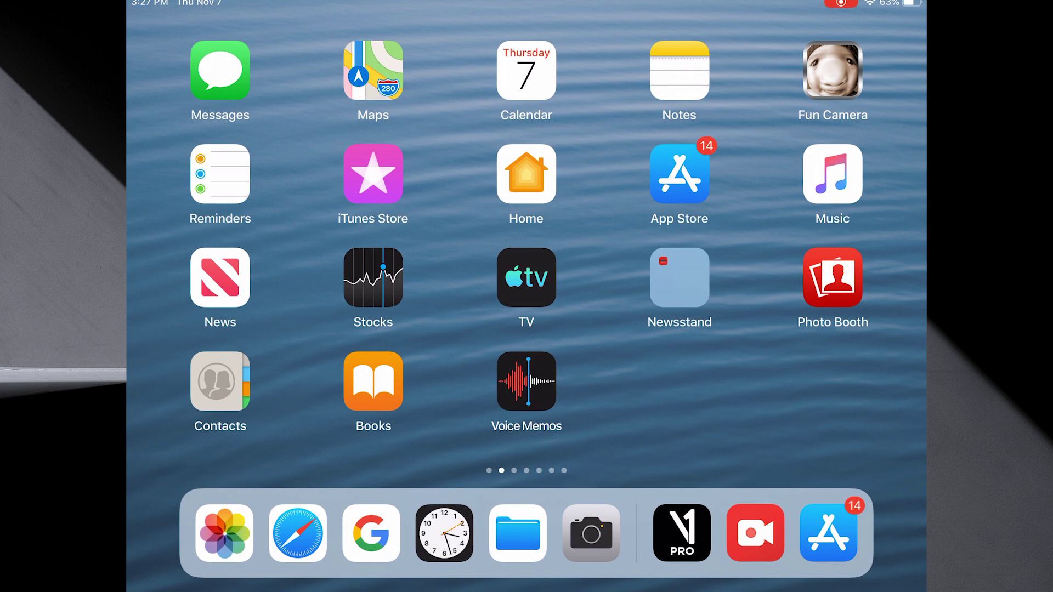
# Search the App Store for 'V1 Pro' to list V1 Pro: Create & Deliver Video Lessons.
pyautogui.click(679, 174)
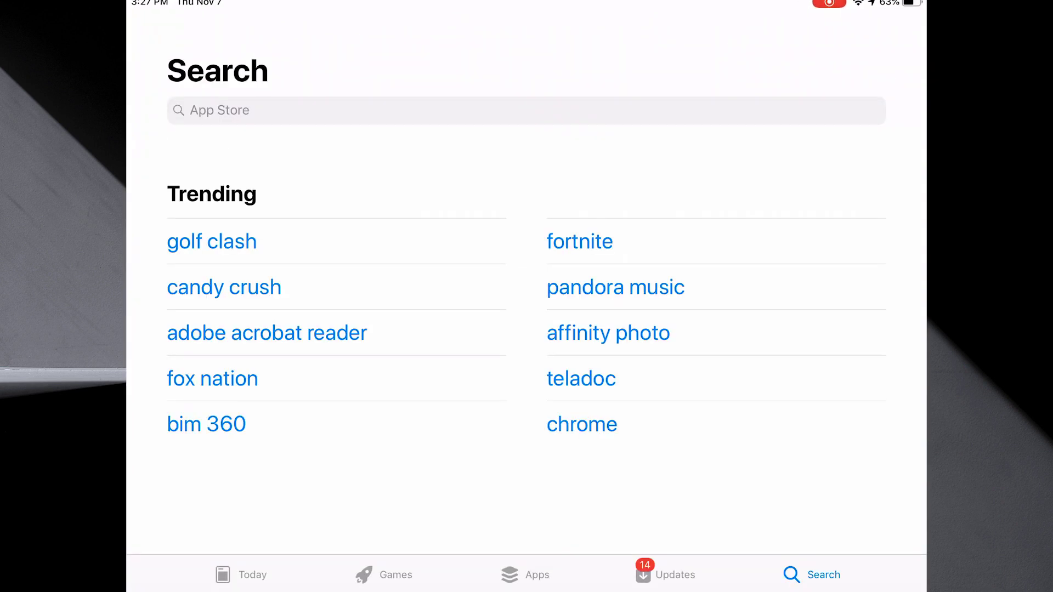
pyautogui.click(384, 110)
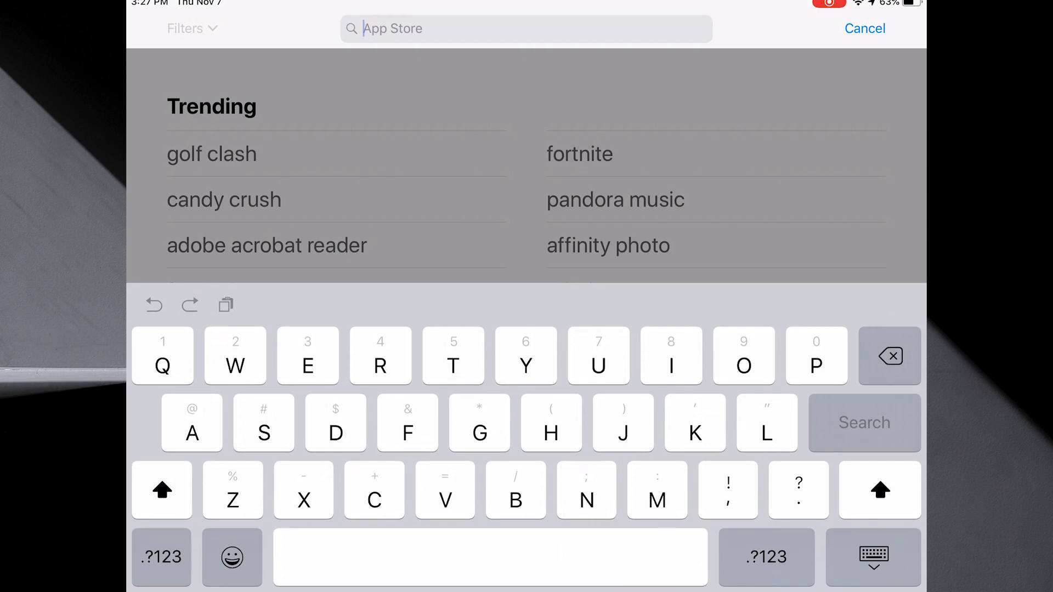
pyautogui.write('V1')
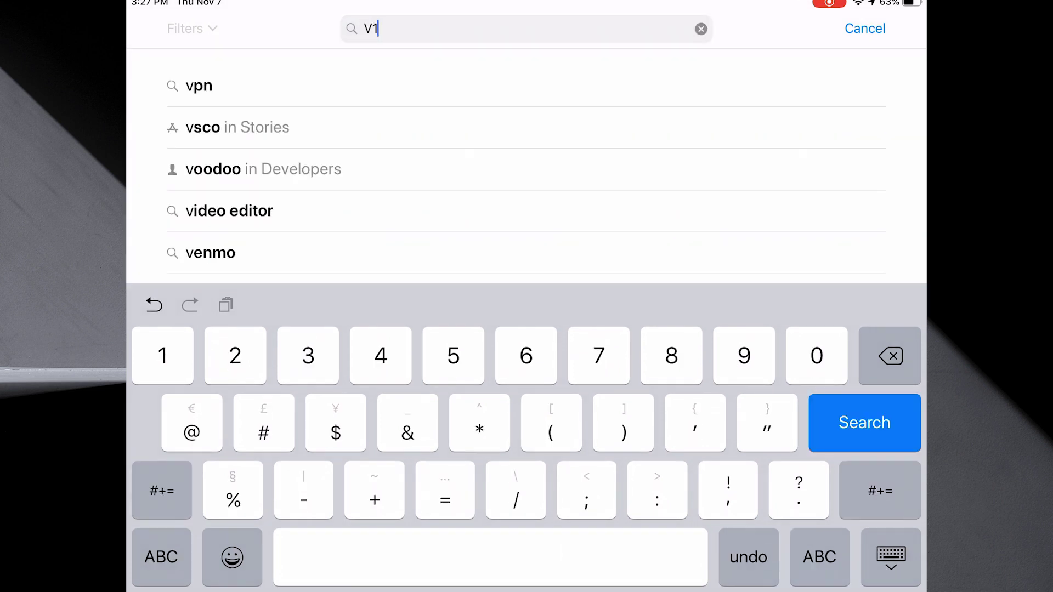
pyautogui.write(' Pro')
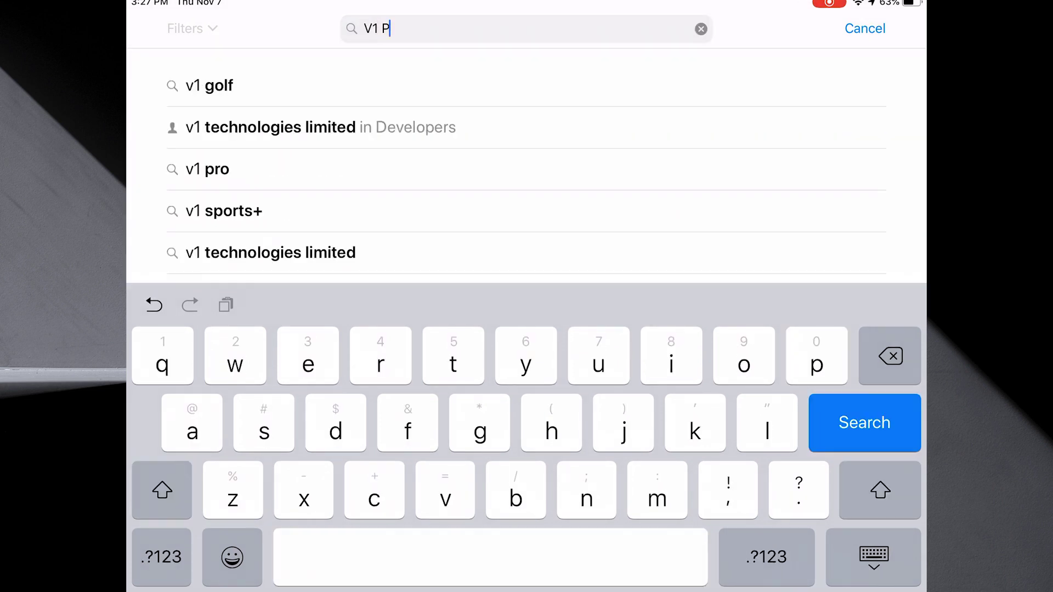
pyautogui.press('Return')
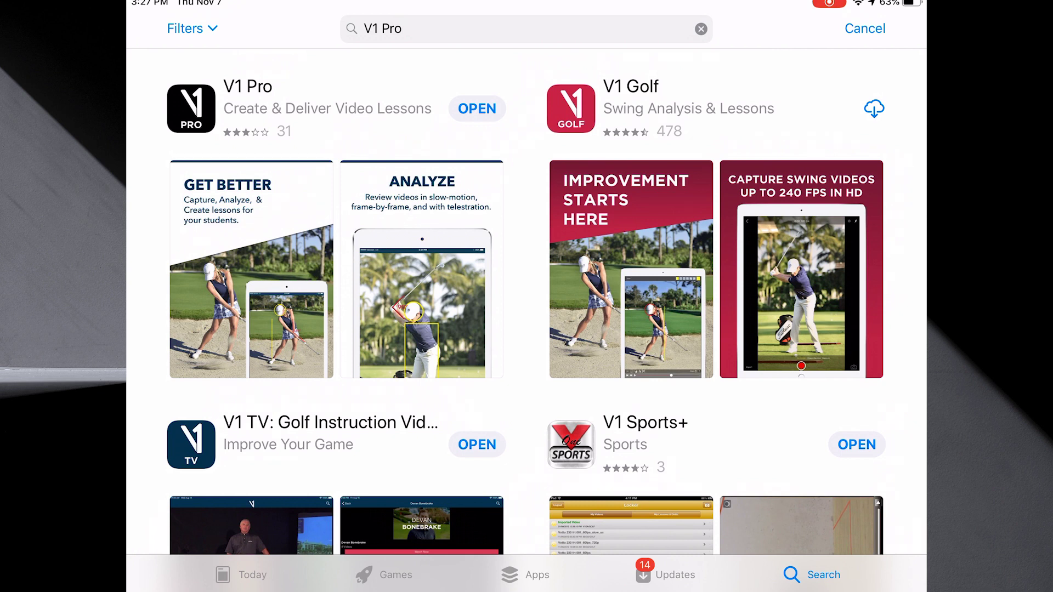
# Close the App Store and switch to V1 Pro's Academy Login screen with saved credentials.
pyautogui.moveTo(526, 590); pyautogui.dragTo(527, 330)
pyautogui.moveTo(757, 132); pyautogui.dragTo(757, 11)
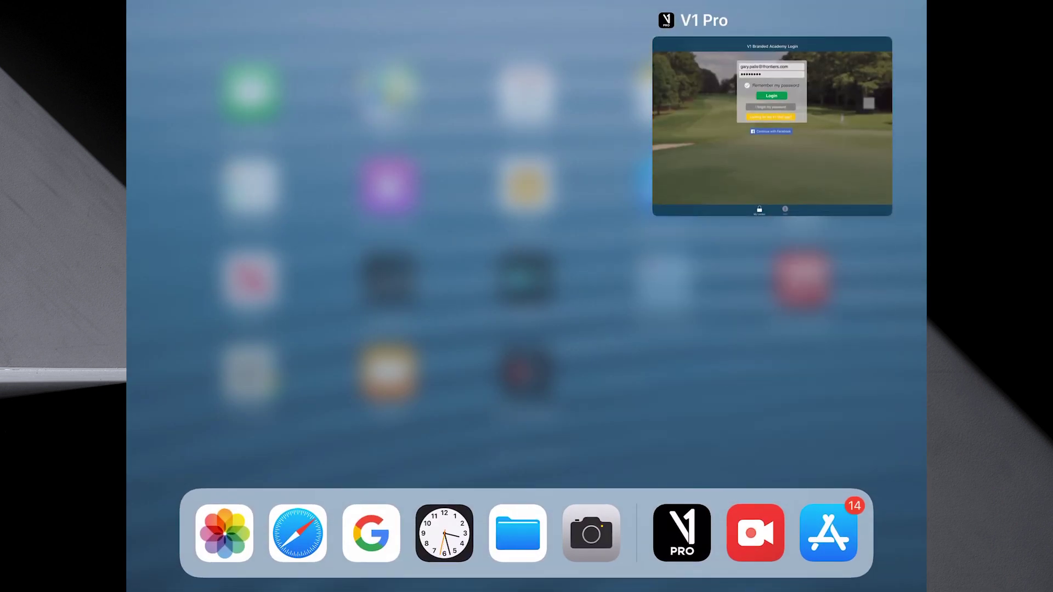
pyautogui.click(772, 126)
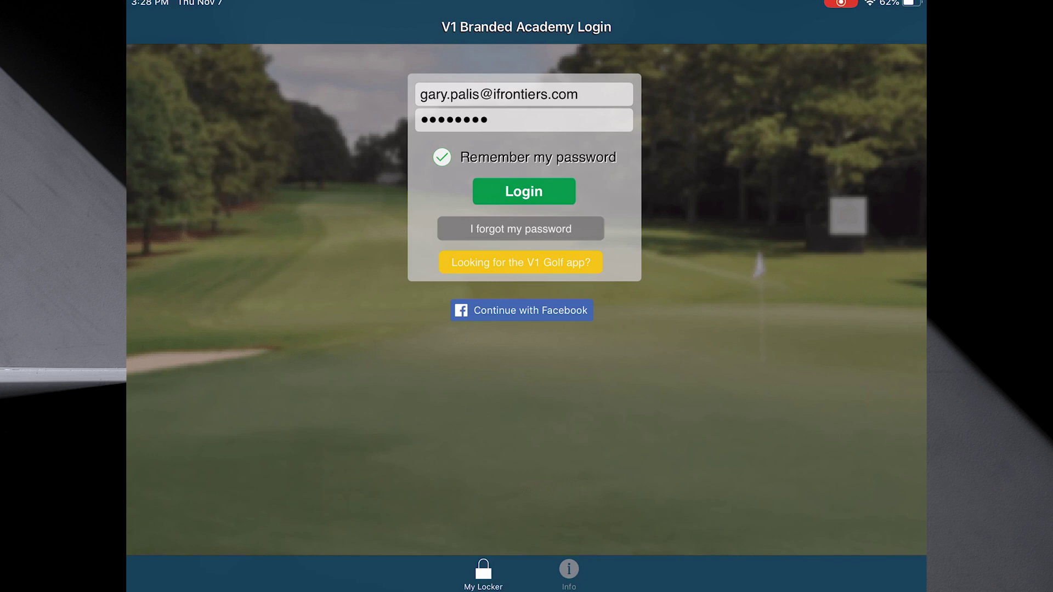
# Log in with the saved account and pick the Big Dave's Golf School academy.
pyautogui.click(523, 192)
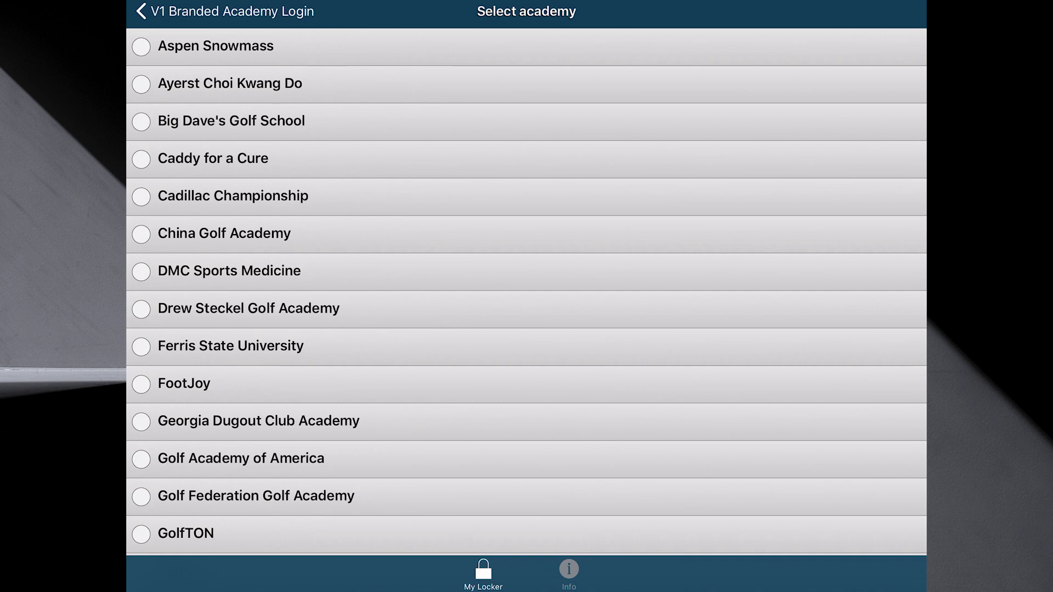
pyautogui.click(230, 121)
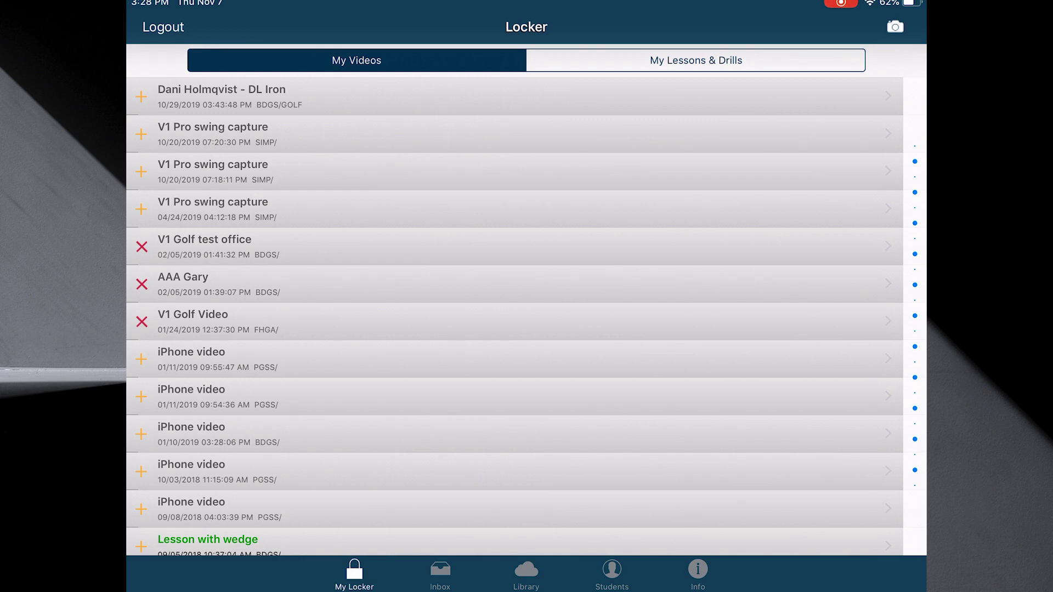
# Browse the Students list and bring up the New Student menu (Enter Details Myself, Import, Scan).
pyautogui.click(612, 573)
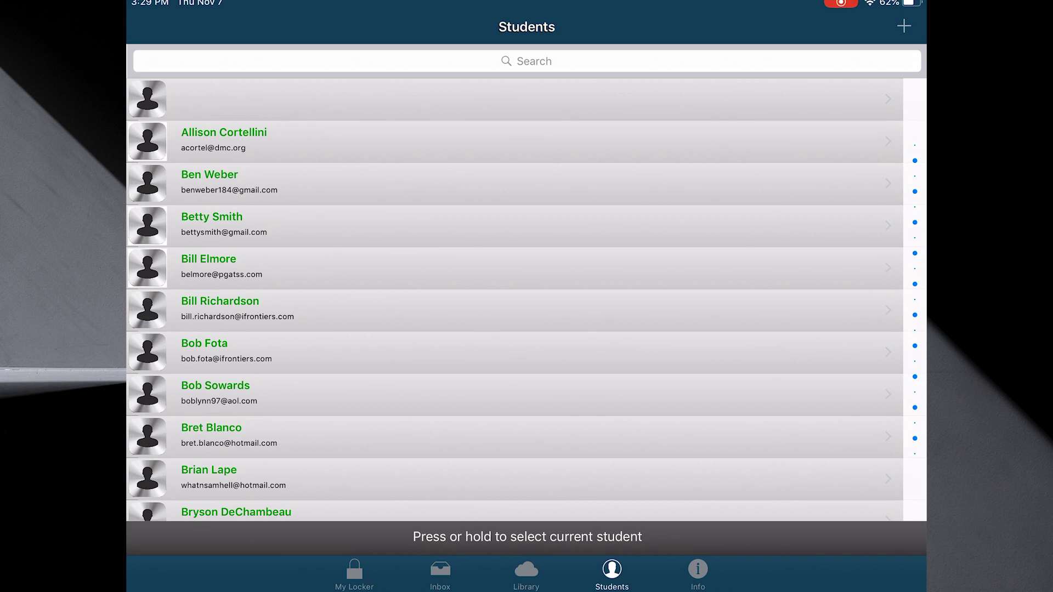
pyautogui.scroll(-15, 515, 299)
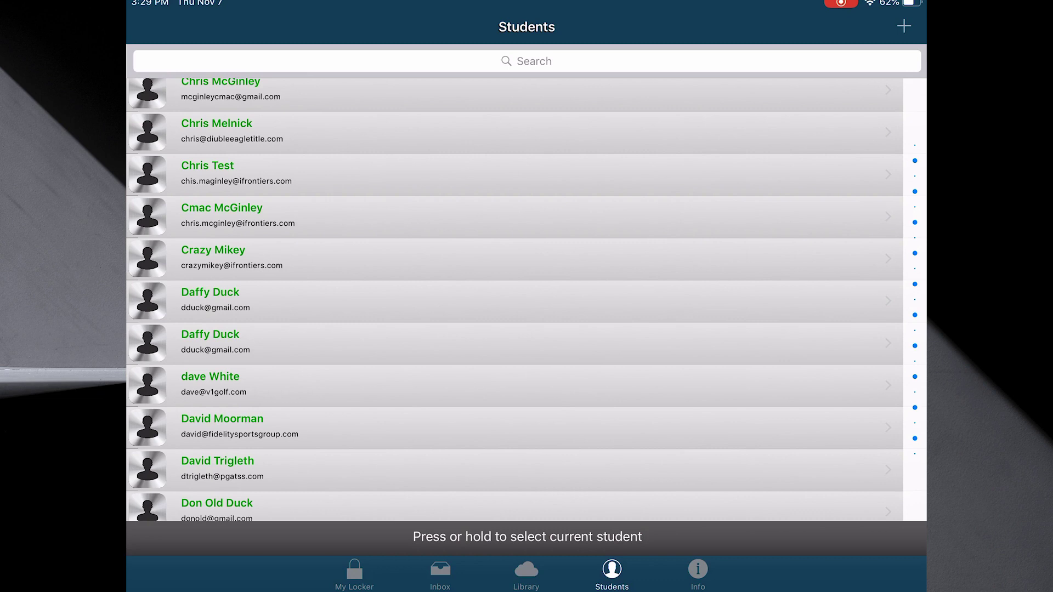
pyautogui.scroll(-10, 514, 299)
pyautogui.scroll(15, 514, 300)
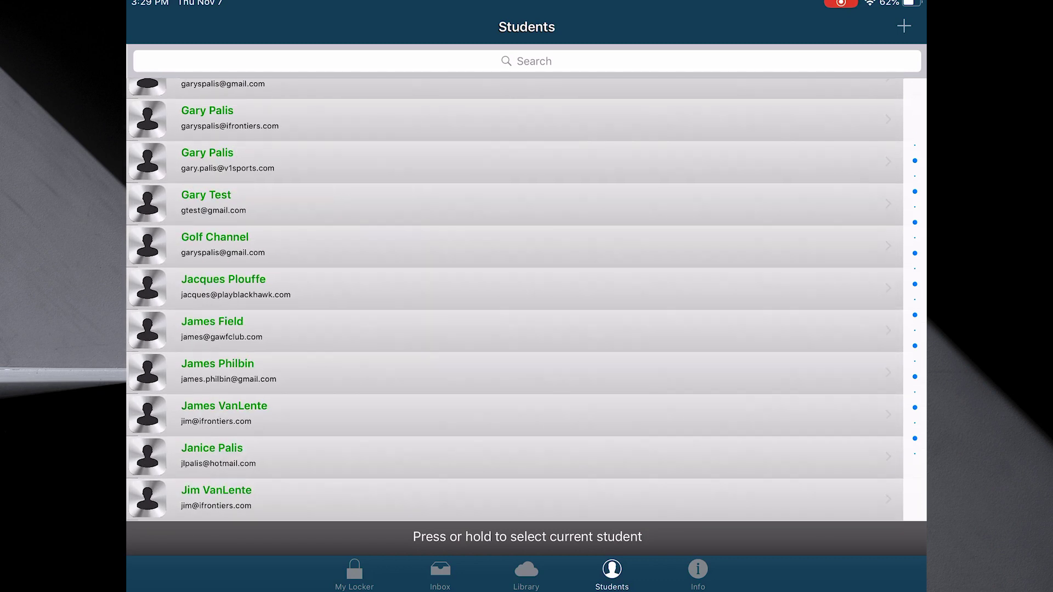
pyautogui.scroll(10, 514, 300)
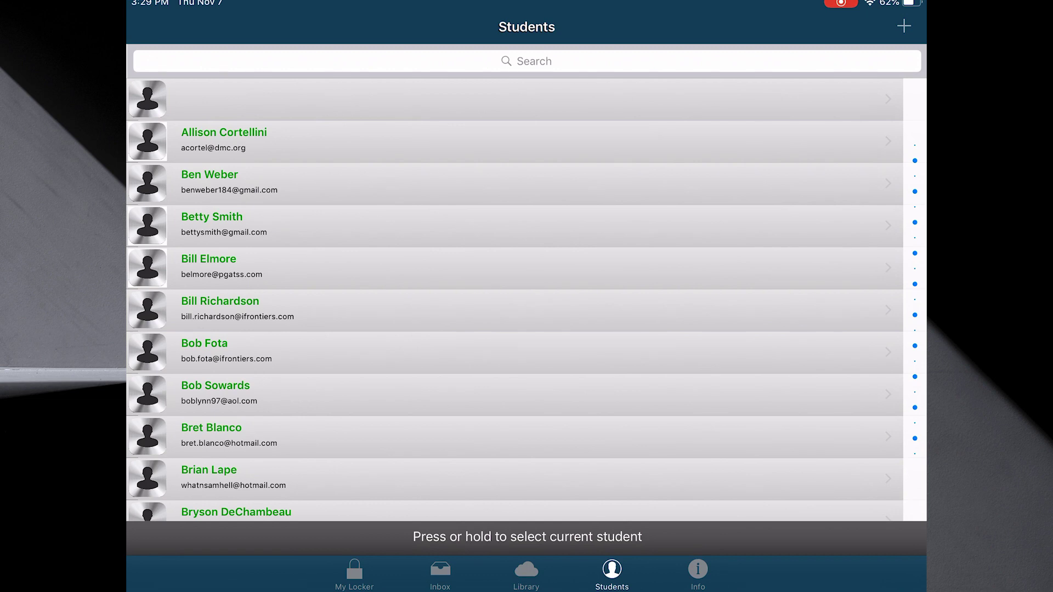
pyautogui.click(903, 26)
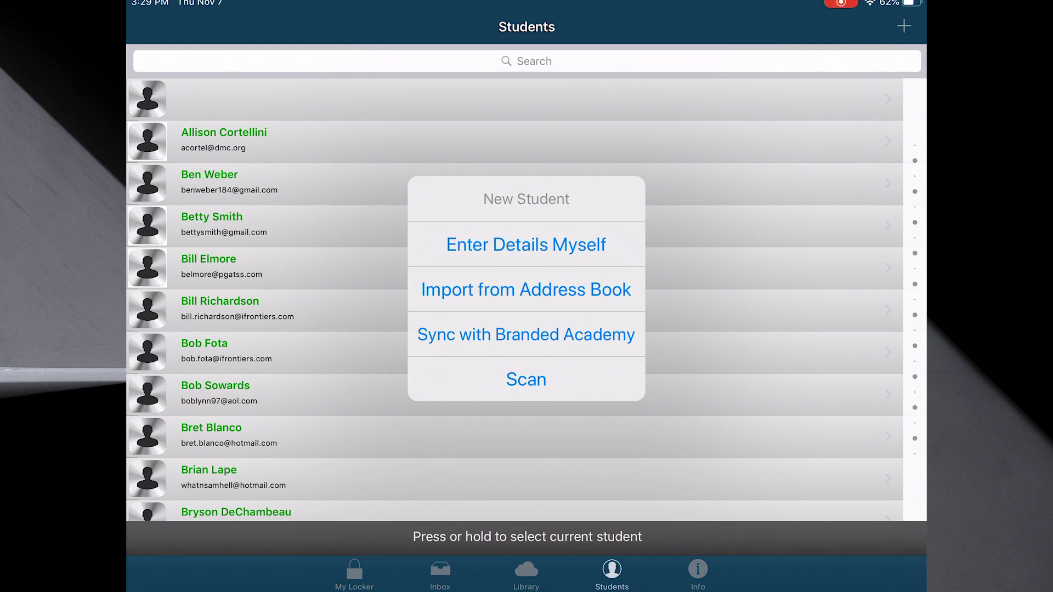
# Start a new student manually, then leave the blank form and dismiss the name/email warning.
pyautogui.click(526, 245)
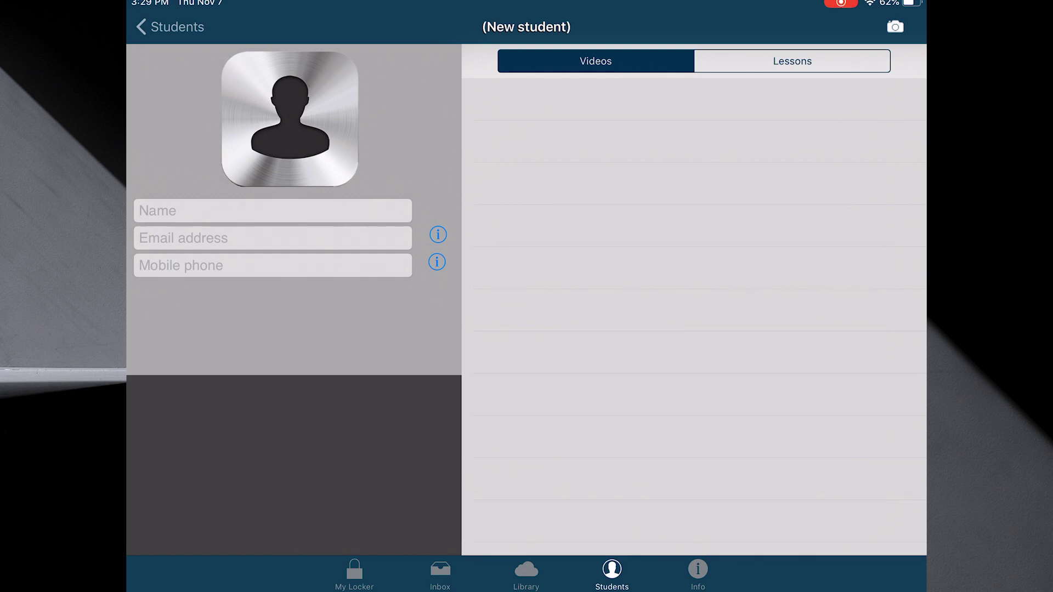
pyautogui.click(170, 27)
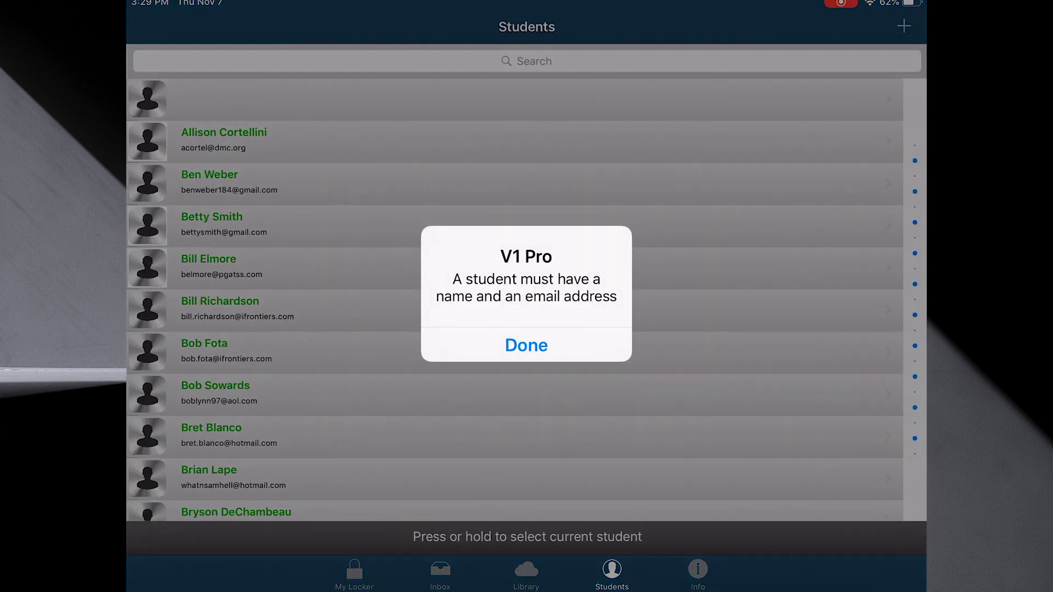
pyautogui.click(526, 345)
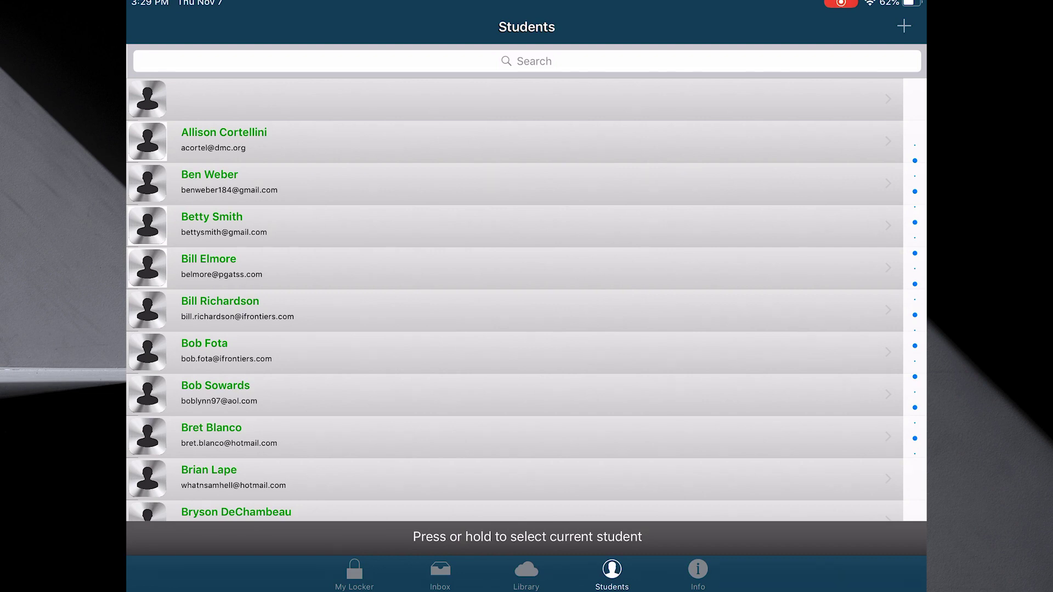
# Open the sixth student's profile and switch to its Lessons view listing four lessons.
pyautogui.click(329, 351)
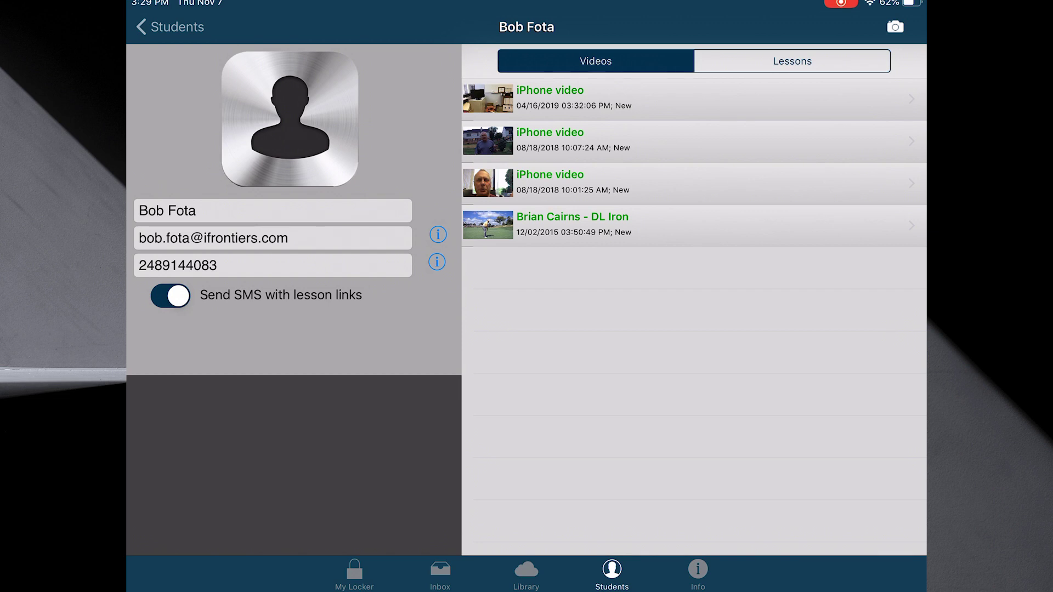
pyautogui.click(792, 61)
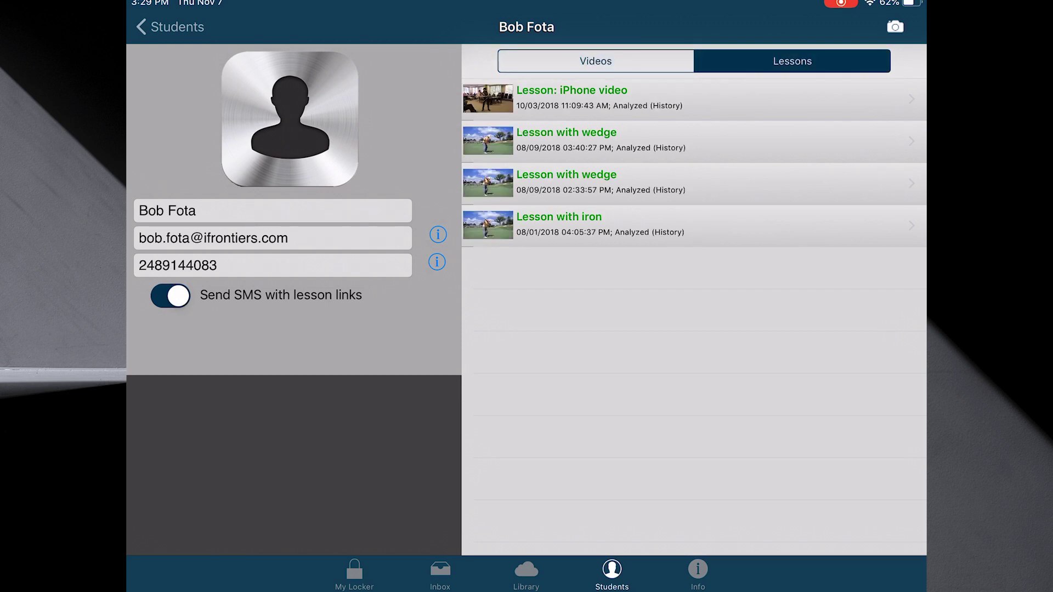